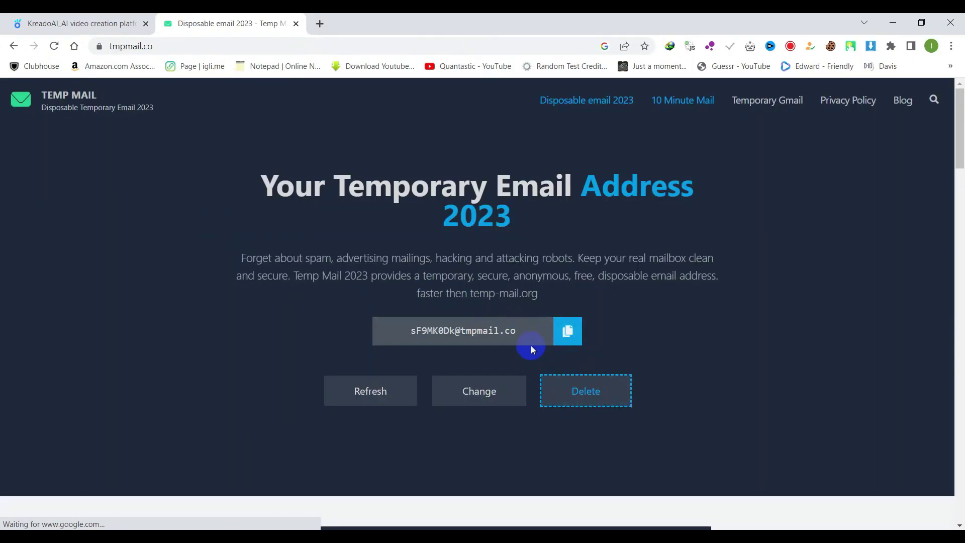
- Register with a fresh temporary address and follow the Kreado verification link from its inbox
{"action": "left_click", "coordinate": [567, 331]}
{"action": "left_click", "coordinate": [135, 23]}
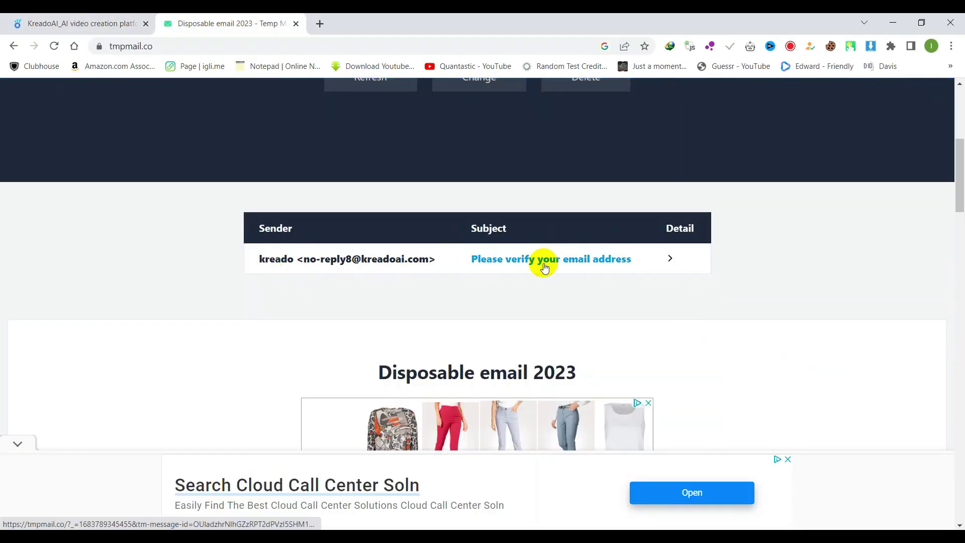
{"action": "left_click", "coordinate": [538, 265]}
{"action": "left_click", "coordinate": [595, 200]}
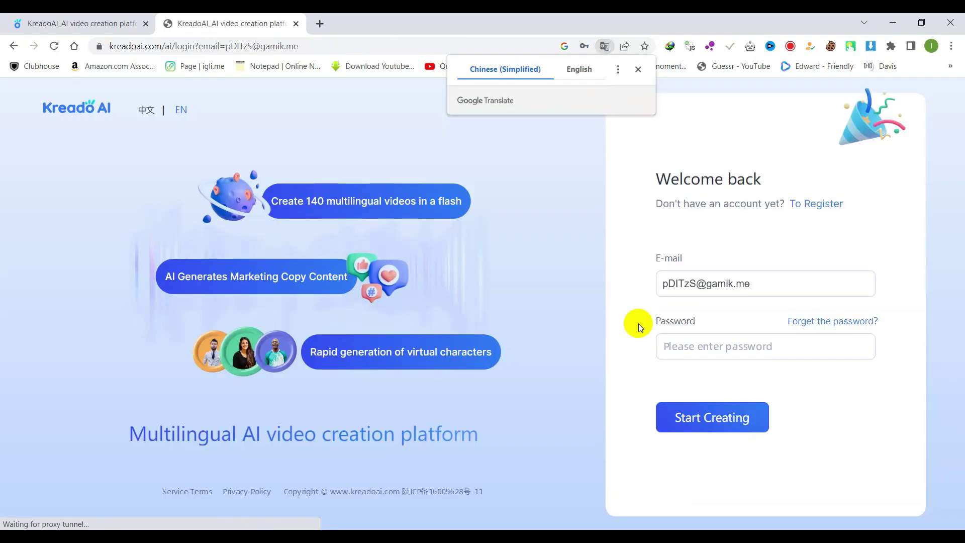
{"action": "left_click", "coordinate": [636, 323]}
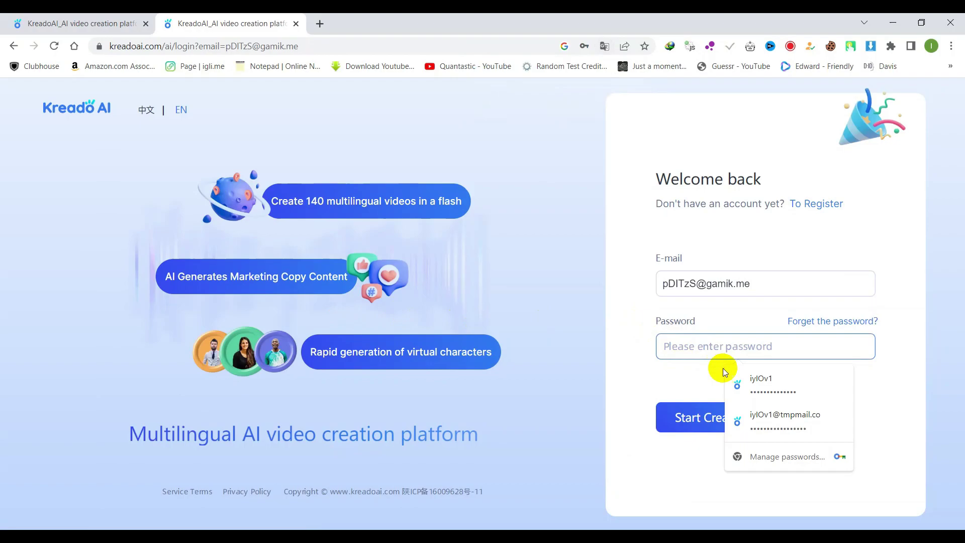
- Sign in to the Kreado workbench using the saved login suggestion and account password
{"action": "left_click", "coordinate": [774, 409]}
{"action": "left_click", "coordinate": [722, 424]}
{"action": "left_click", "coordinate": [704, 350]}
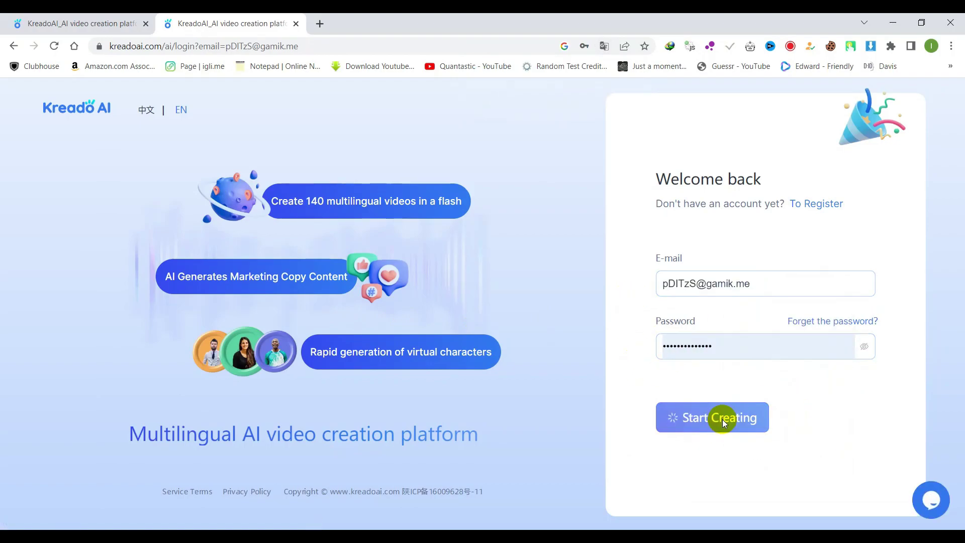
{"action": "left_click", "coordinate": [146, 23]}
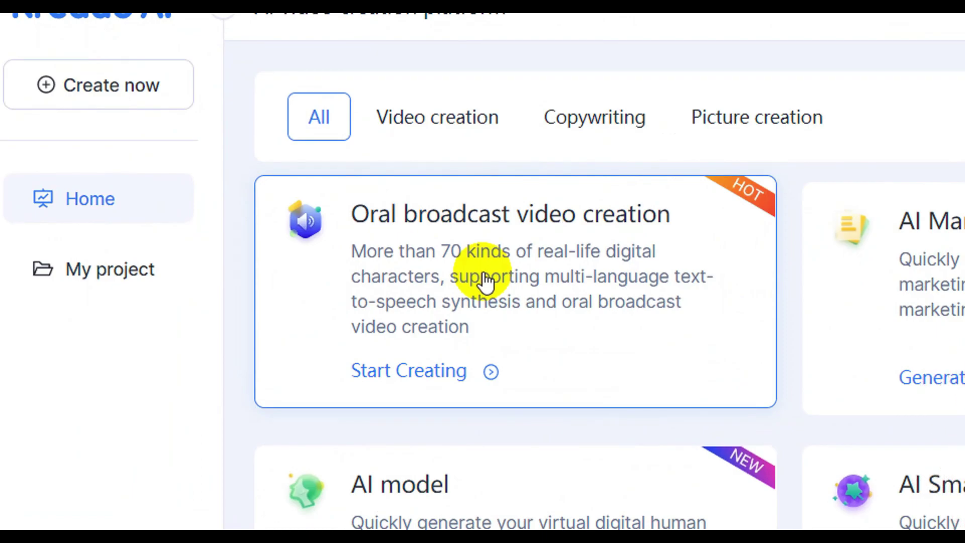
- Start an oral broadcast video in English (United States) with the Ana - Female voice
{"action": "left_click", "coordinate": [457, 311]}
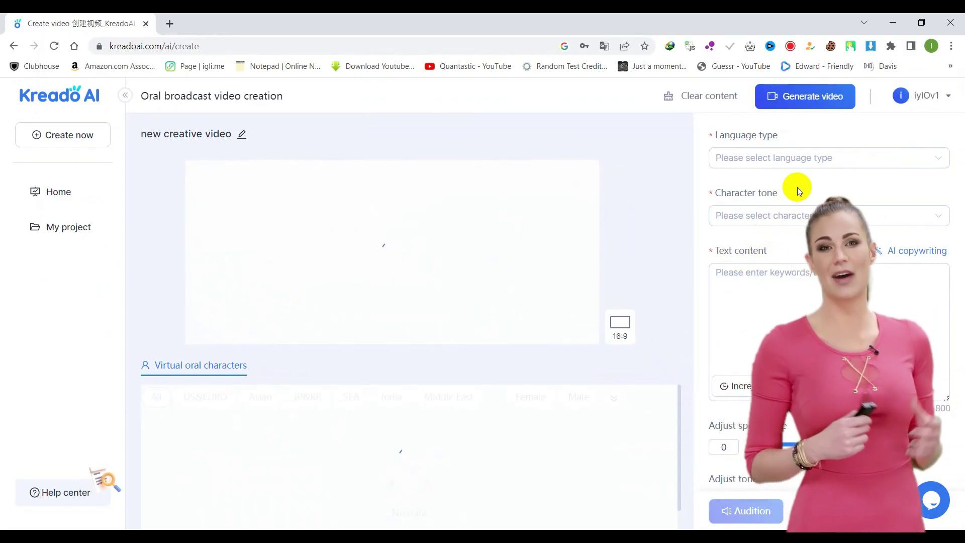
{"action": "left_click", "coordinate": [796, 160]}
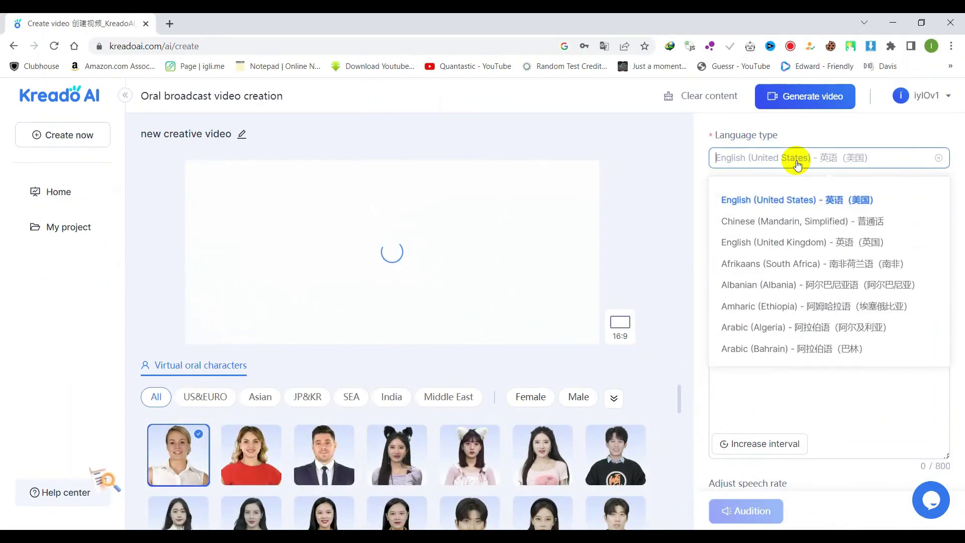
{"action": "left_click", "coordinate": [770, 201]}
{"action": "left_click", "coordinate": [806, 219]}
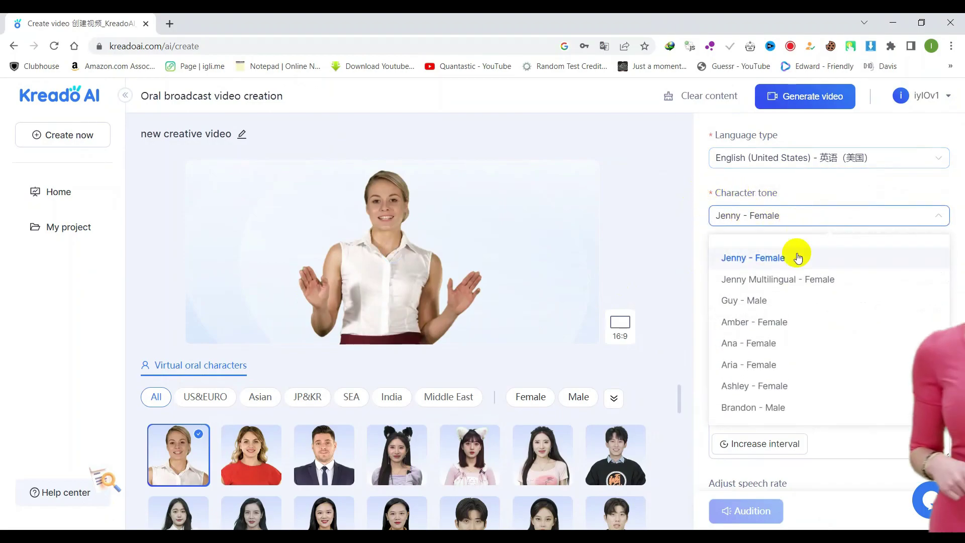
{"action": "left_click", "coordinate": [782, 346]}
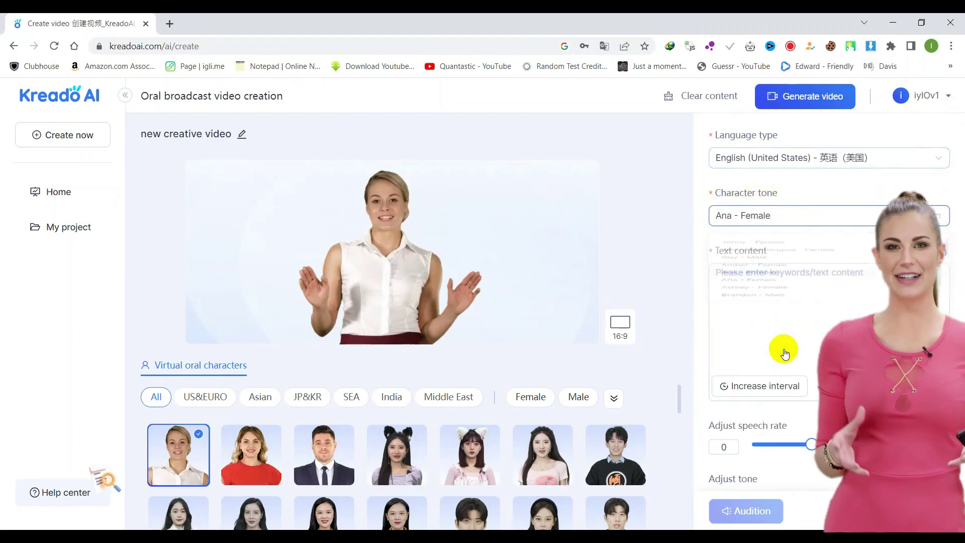
- Paste the script into the Text content box and audition it
{"action": "right_click", "coordinate": [765, 290]}
{"action": "left_click", "coordinate": [804, 385]}
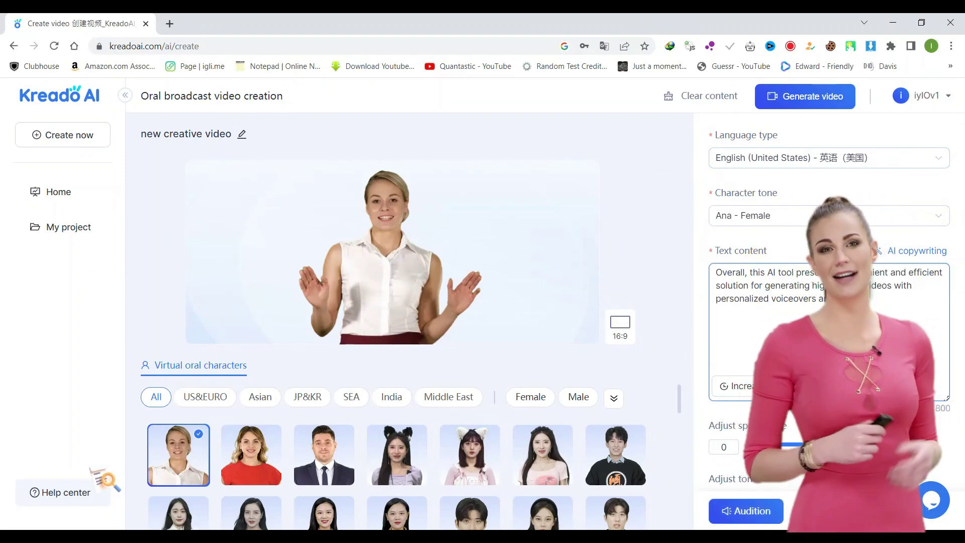
{"action": "left_click", "coordinate": [742, 511]}
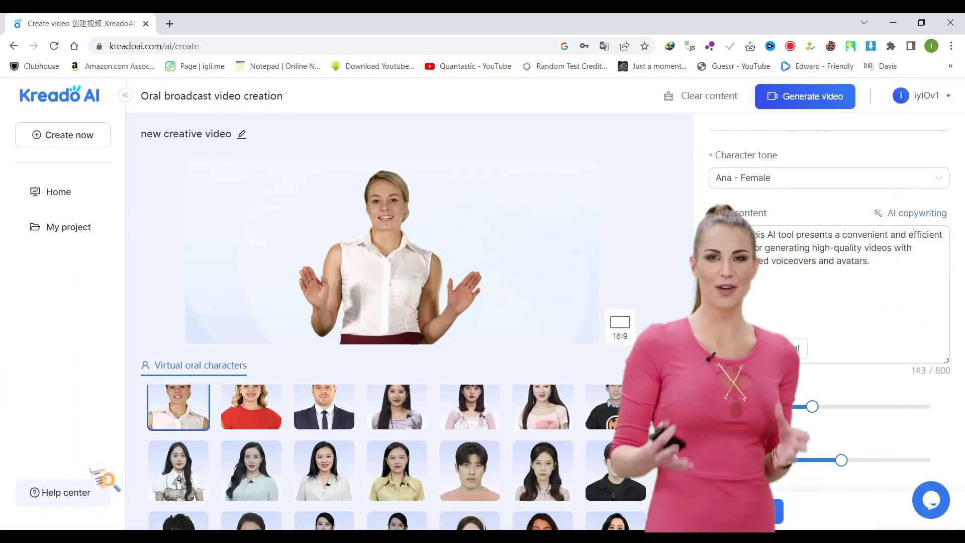
- Preview several avatars, including the cat-ear girl and the male avatar
{"action": "scroll", "coordinate": [472, 452], "scroll_direction": "up", "scroll_amount": 2}
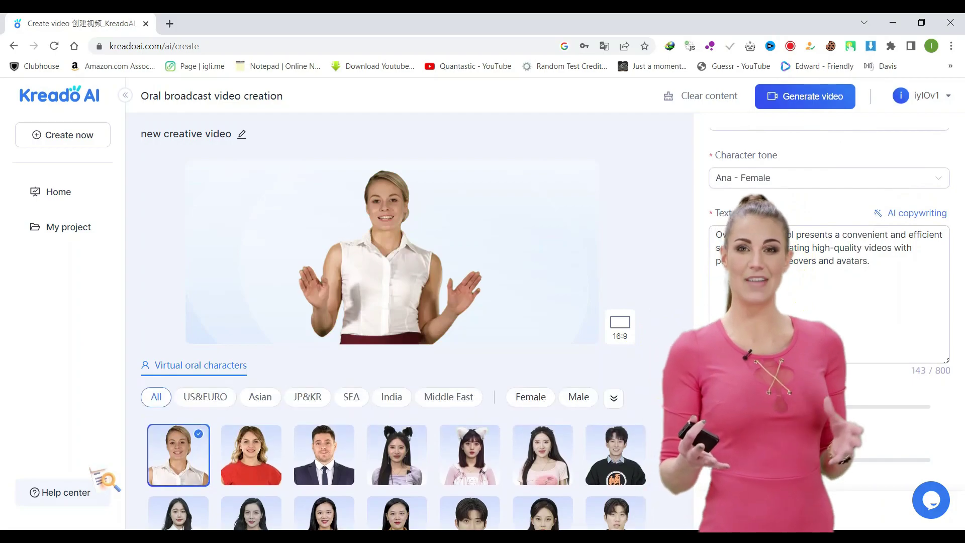
{"action": "left_click", "coordinate": [473, 452]}
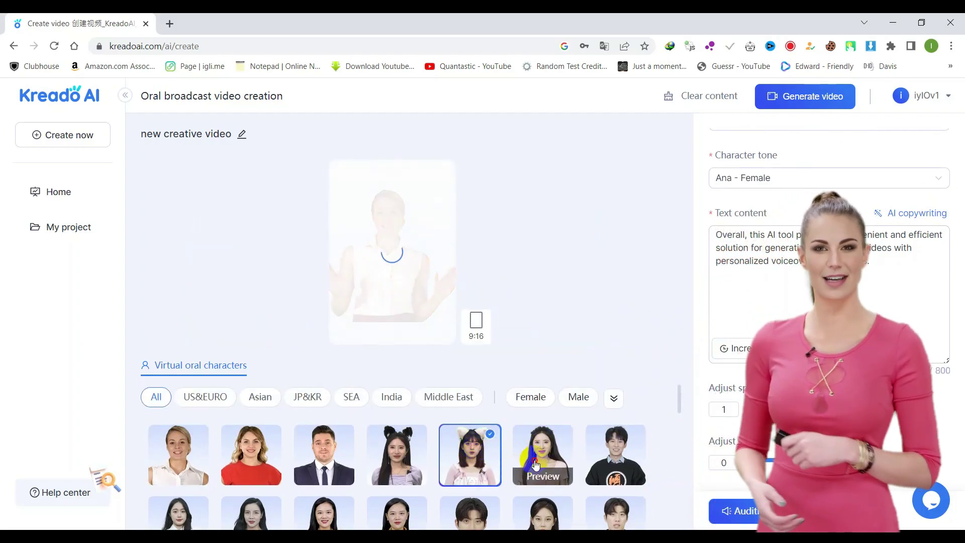
{"action": "left_click", "coordinate": [542, 453]}
{"action": "left_click", "coordinate": [620, 456]}
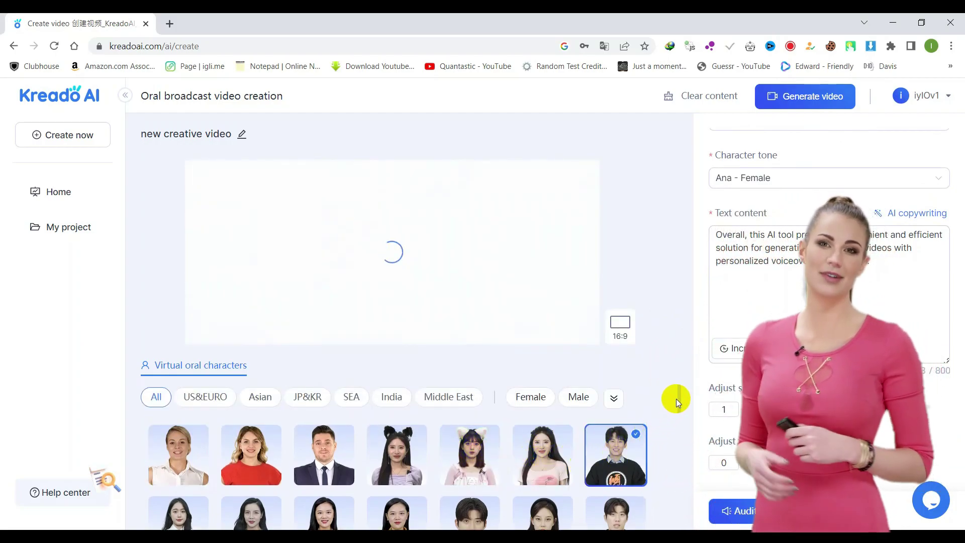
{"action": "left_click_drag", "start_coordinate": [674, 398], "coordinate": [674, 416]}
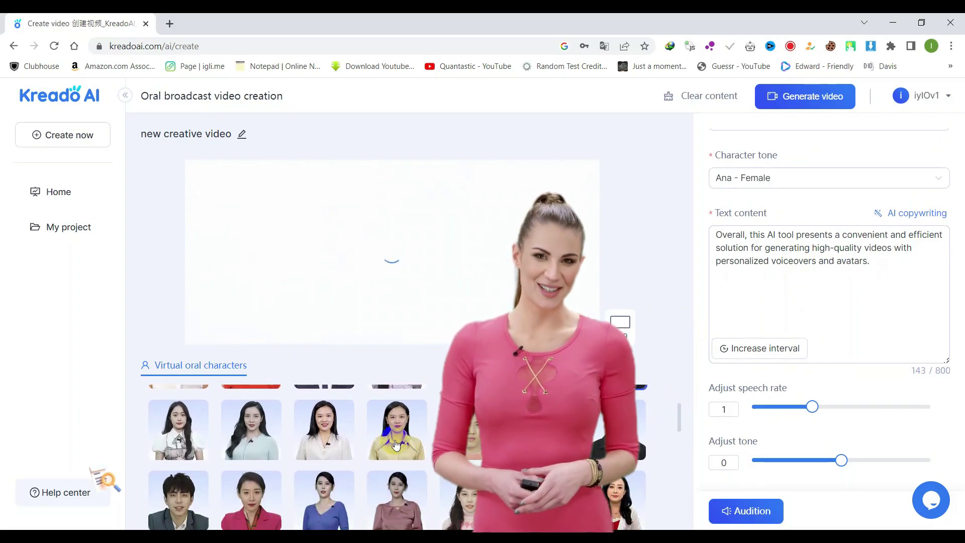
{"action": "left_click", "coordinate": [333, 436]}
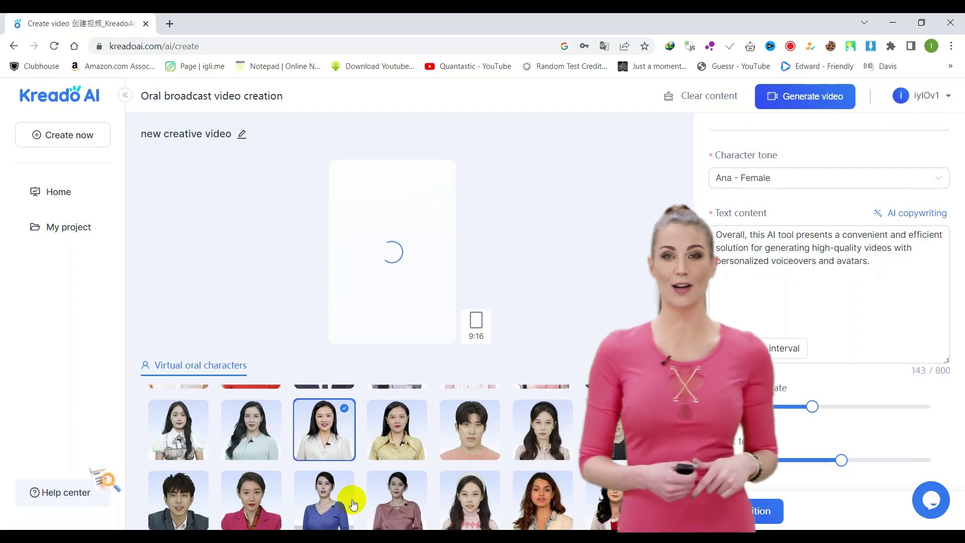
{"action": "left_click", "coordinate": [422, 475]}
- Queue the 10-second 'new creative video' for generation
{"action": "scroll", "coordinate": [442, 463], "scroll_direction": "down", "scroll_amount": 5}
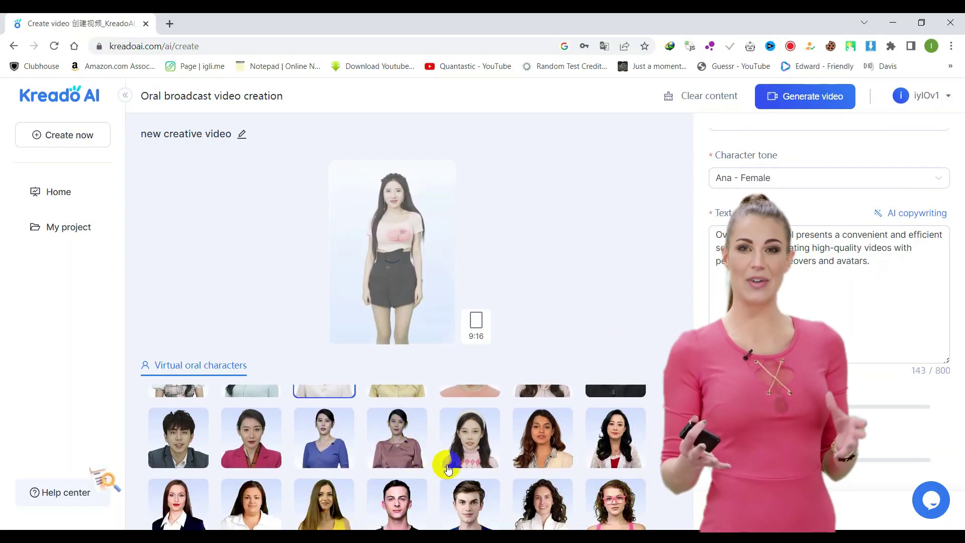
{"action": "scroll", "coordinate": [543, 458], "scroll_direction": "down", "scroll_amount": 5}
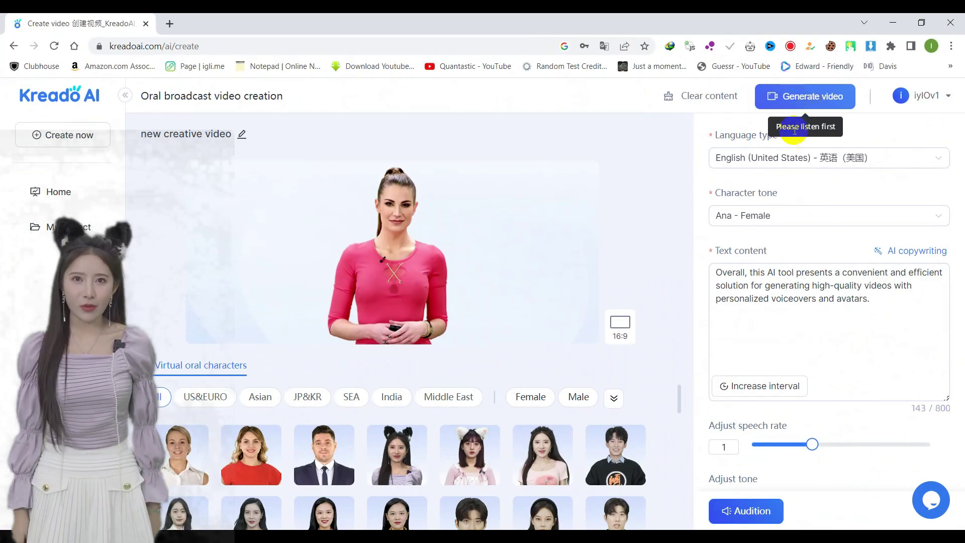
{"action": "left_click", "coordinate": [816, 99]}
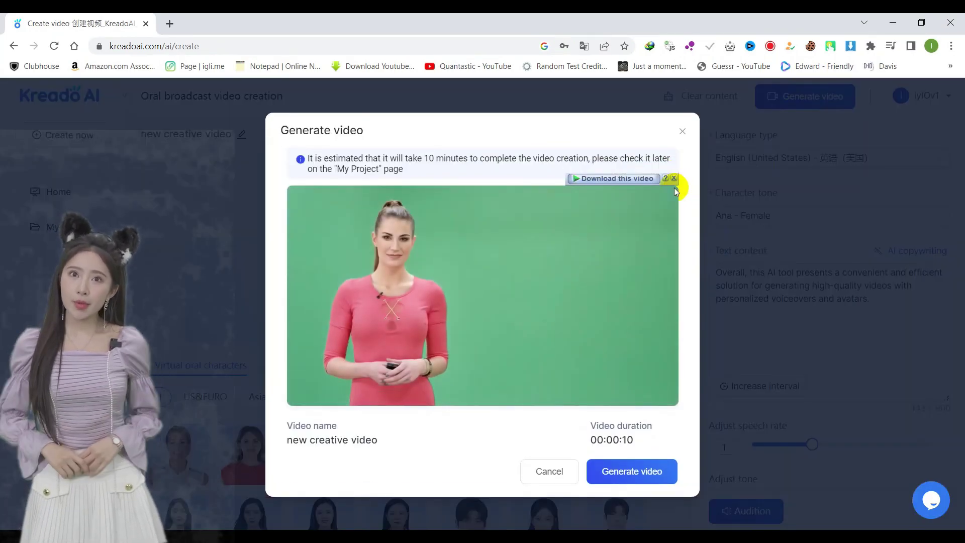
{"action": "left_click", "coordinate": [656, 472]}
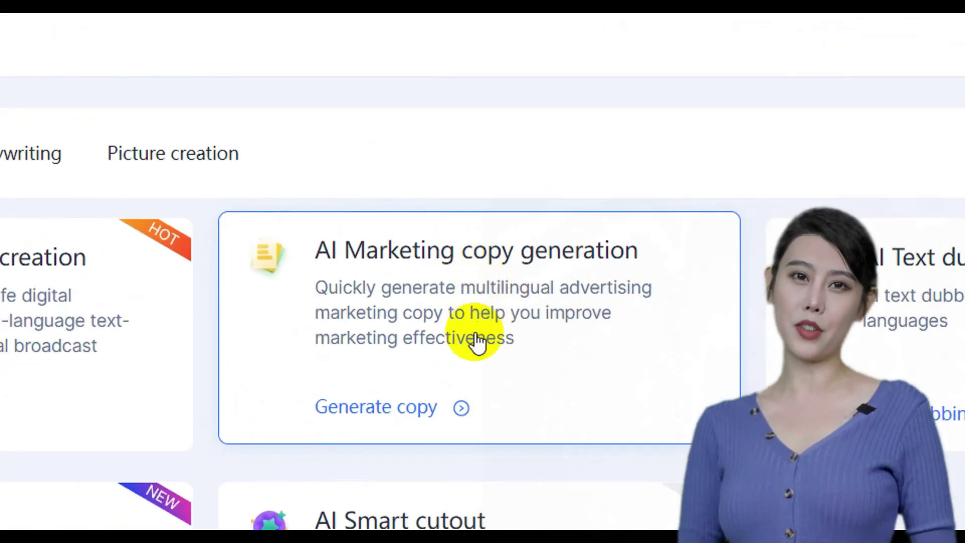
- In the AI marketing copy generator, set the language to English and keyword 'Email'
{"action": "left_click", "coordinate": [475, 338]}
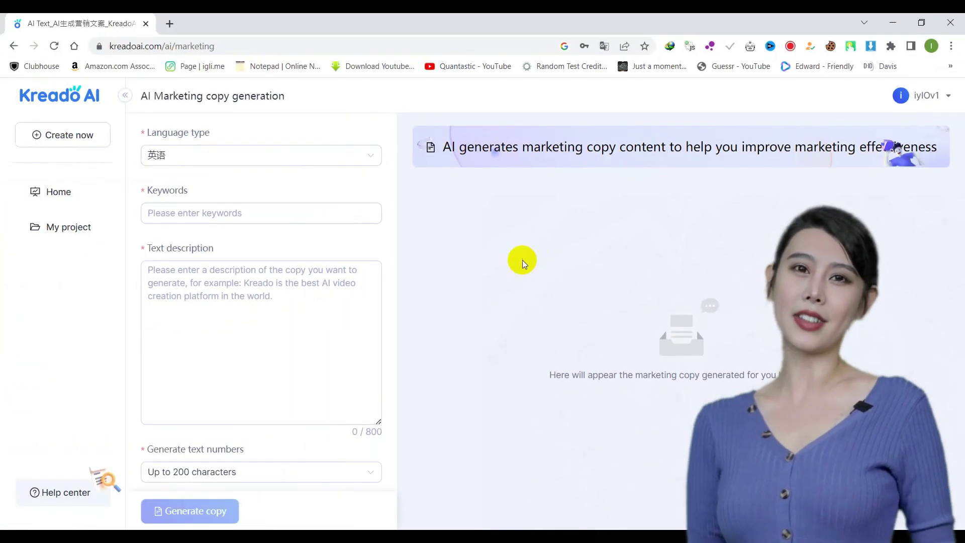
{"action": "left_click", "coordinate": [252, 163]}
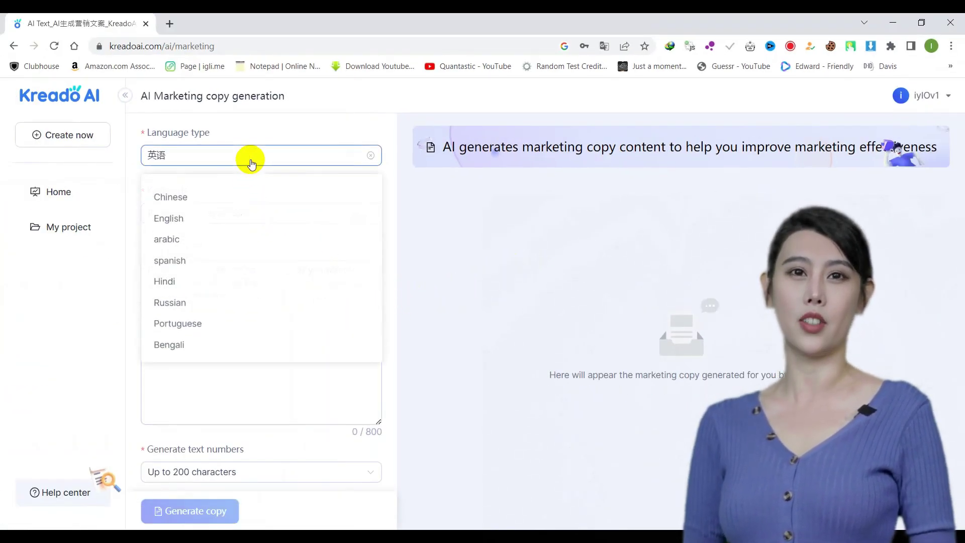
{"action": "left_click", "coordinate": [225, 219]}
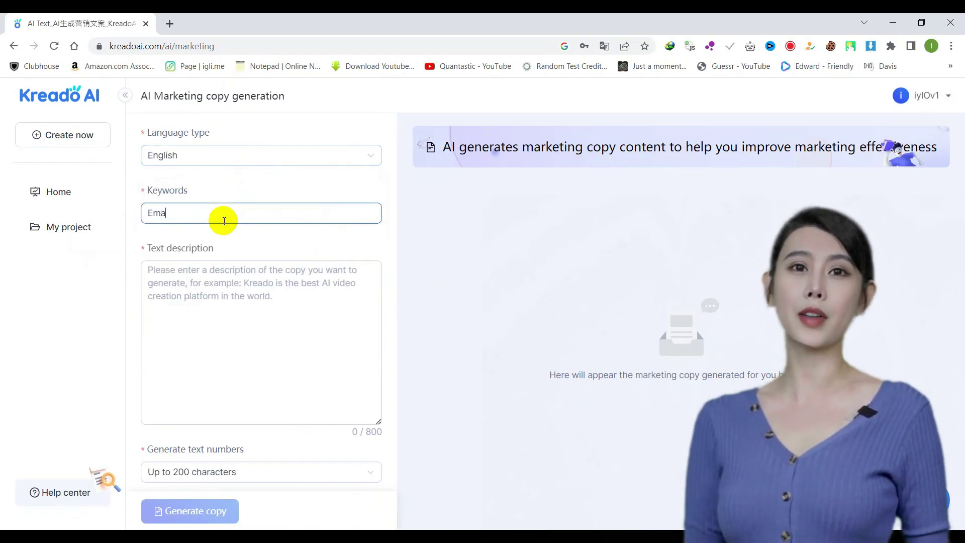
{"action": "type", "text": "Email marketing"}
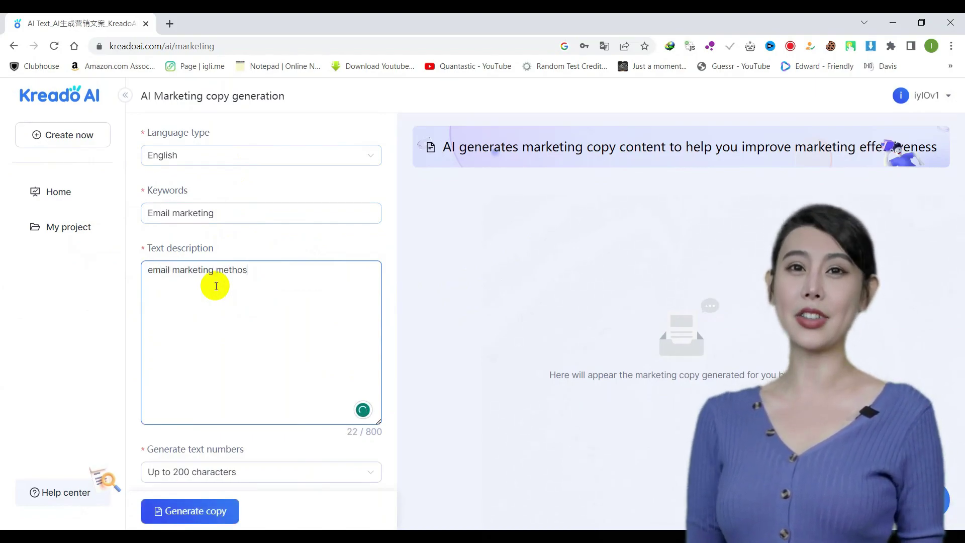
{"action": "key", "text": "Left"}
{"action": "key", "text": "Left"}
{"action": "key", "text": "Left"}
{"action": "key", "text": "Left"}
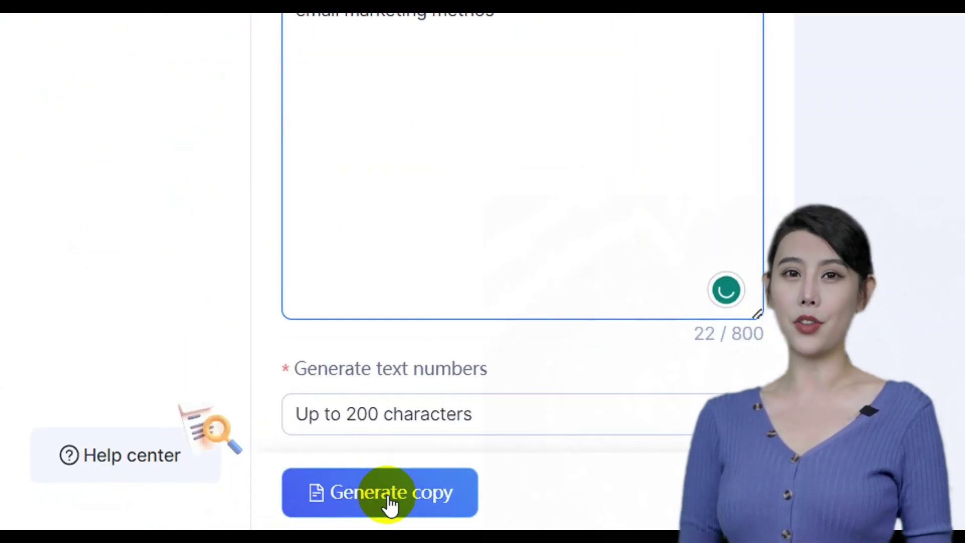
- Generate copy on email marketing methods, accepting the 'methods' spelling fix, and copy the first result
{"action": "left_click", "coordinate": [195, 513]}
{"action": "mouse_move", "coordinate": [224, 267]}
{"action": "left_click", "coordinate": [237, 289]}
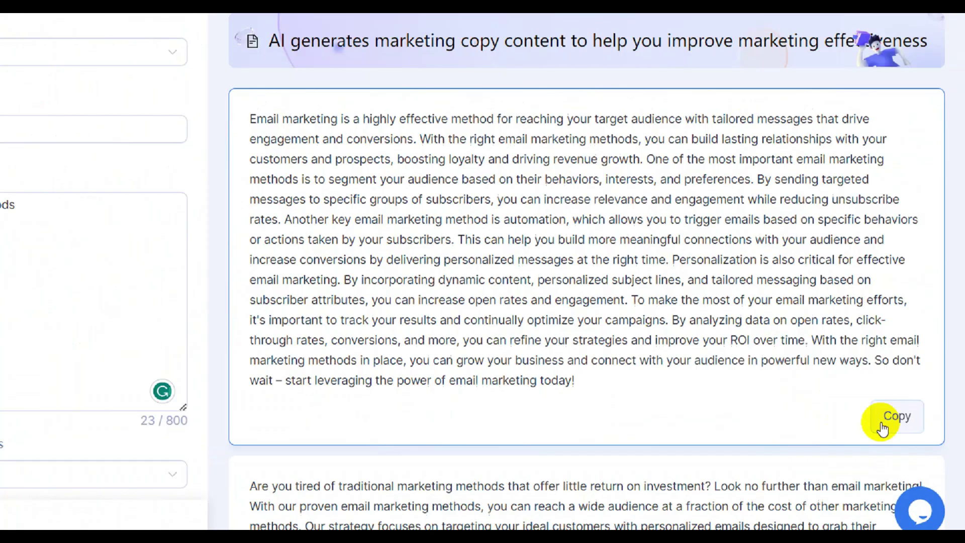
{"action": "left_click", "coordinate": [840, 420]}
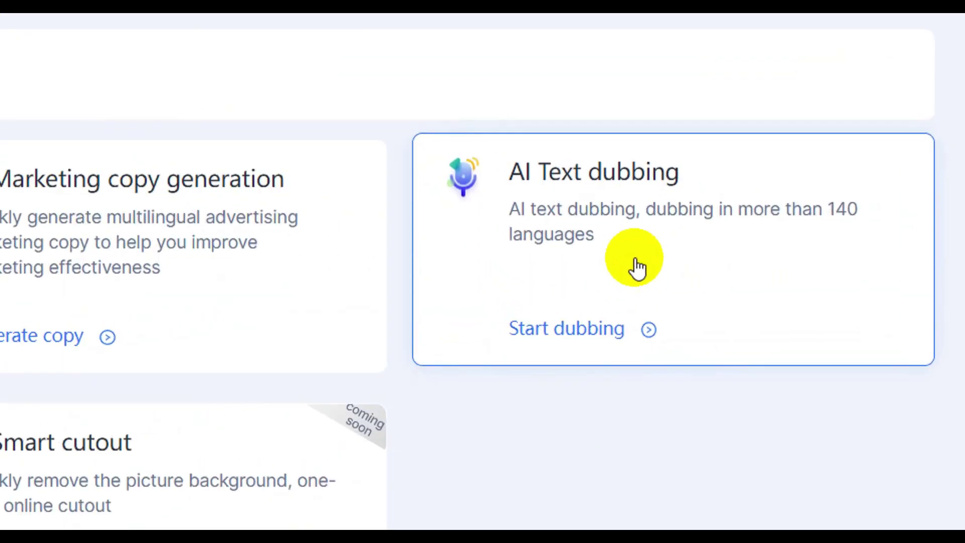
- In AI Text dubbing, choose English (United States) and the Jenny Multilingual - Female voice
{"action": "left_click", "coordinate": [598, 332]}
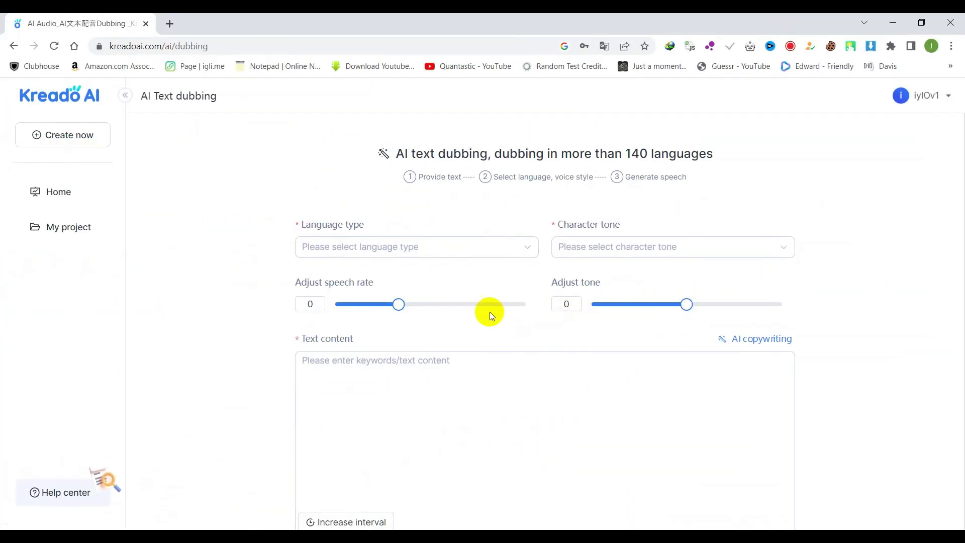
{"action": "scroll", "coordinate": [492, 316], "scroll_direction": "down", "scroll_amount": 1}
{"action": "left_click", "coordinate": [524, 185]}
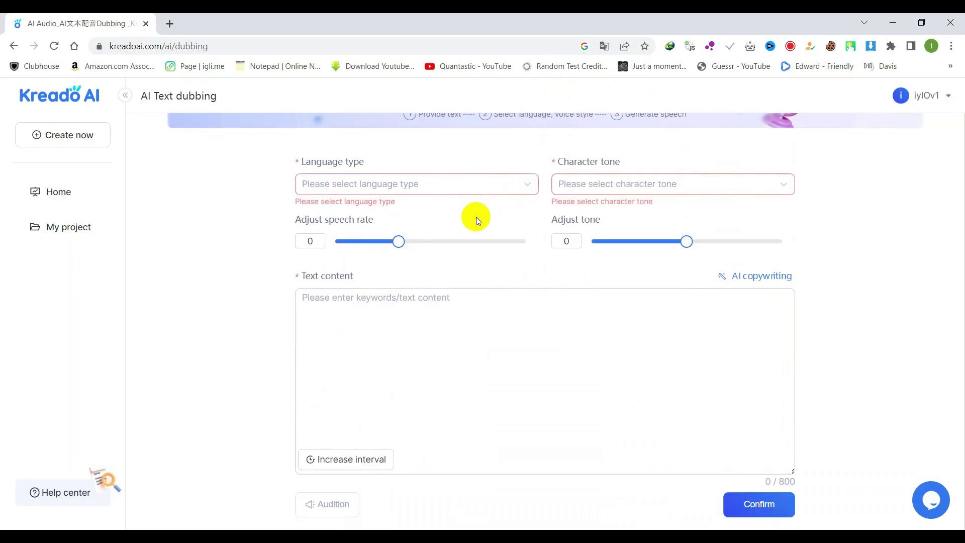
{"action": "left_click", "coordinate": [491, 187]}
{"action": "left_click", "coordinate": [358, 227]}
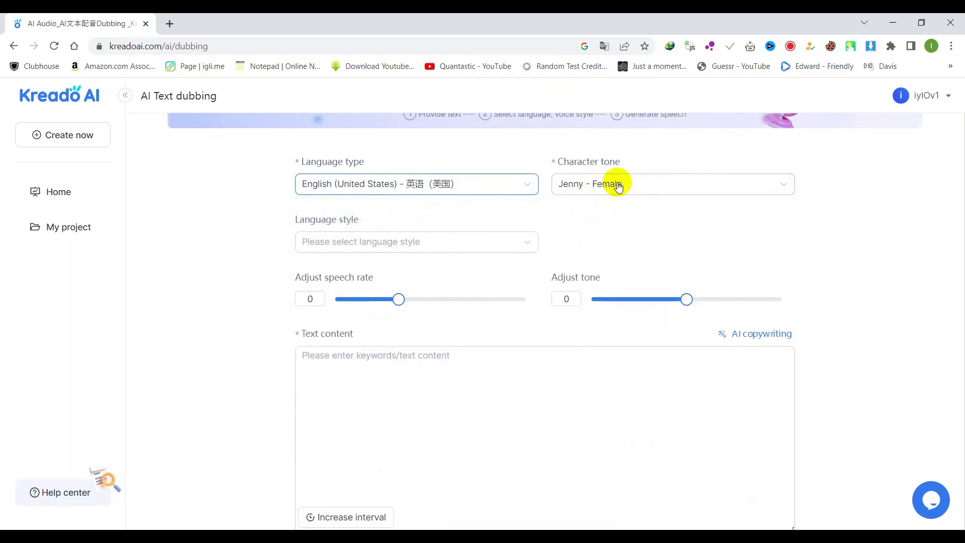
{"action": "left_click", "coordinate": [614, 184]}
{"action": "left_click", "coordinate": [636, 249]}
- Paste the email marketing copy and trim it to the first two paragraphs
{"action": "scroll", "coordinate": [503, 266], "scroll_direction": "down", "scroll_amount": 1}
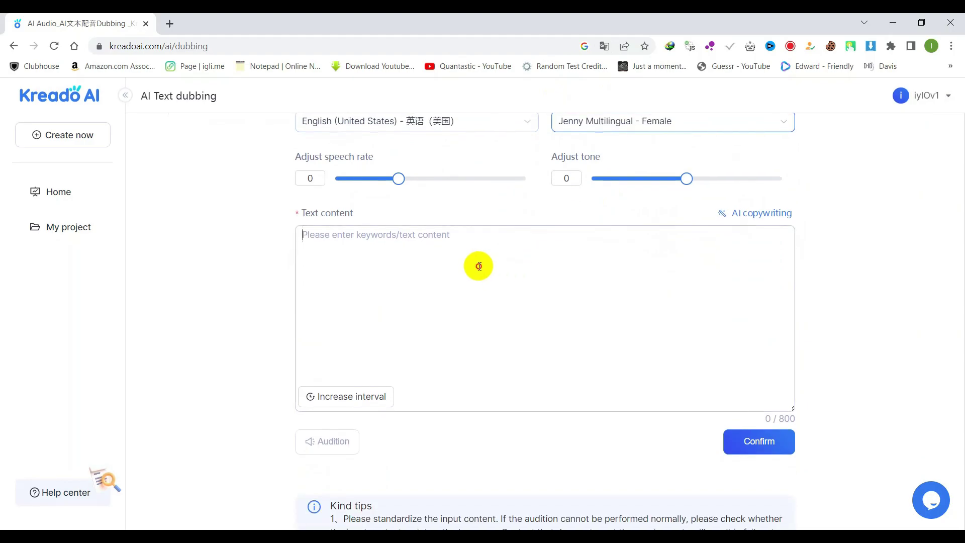
{"action": "key", "text": "ctrl+v"}
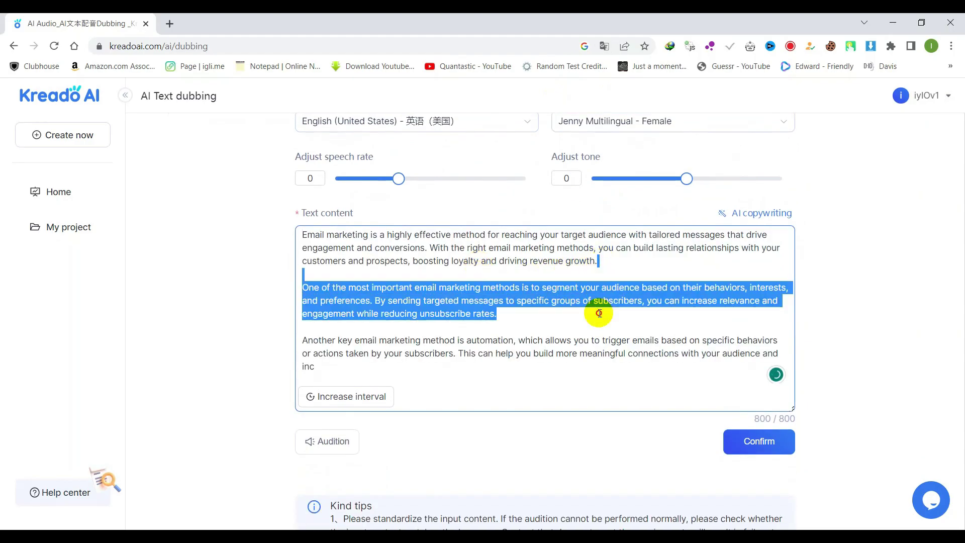
{"action": "left_click_drag", "start_coordinate": [599, 314], "coordinate": [608, 409]}
{"action": "key", "text": "BackSpace"}
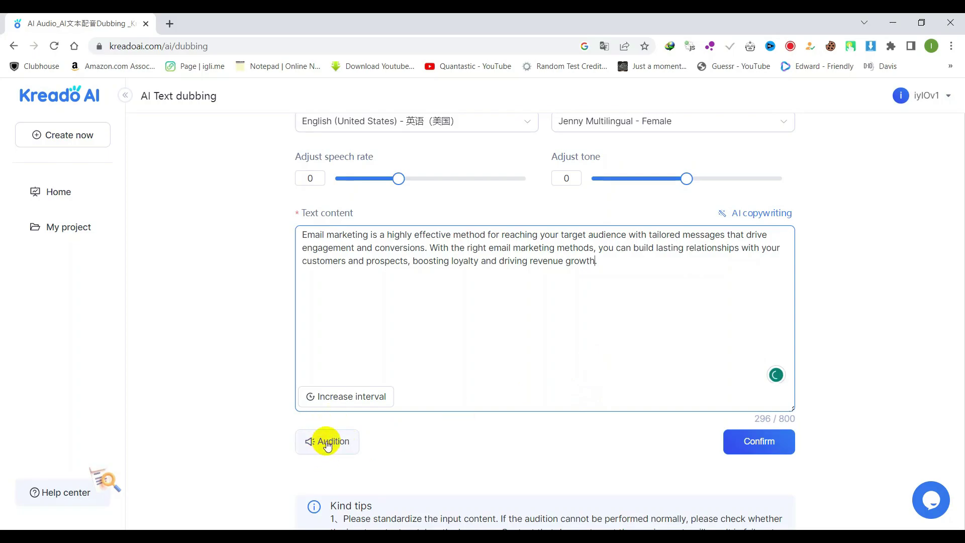
- Audition the speech, save the audio to My project, and view the clip's options
{"action": "left_click", "coordinate": [322, 442]}
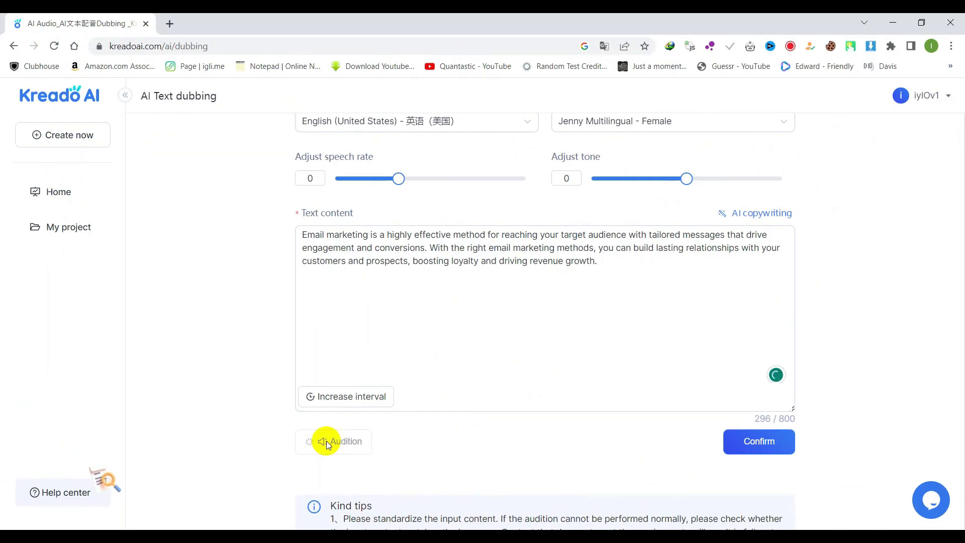
{"action": "left_click", "coordinate": [762, 440]}
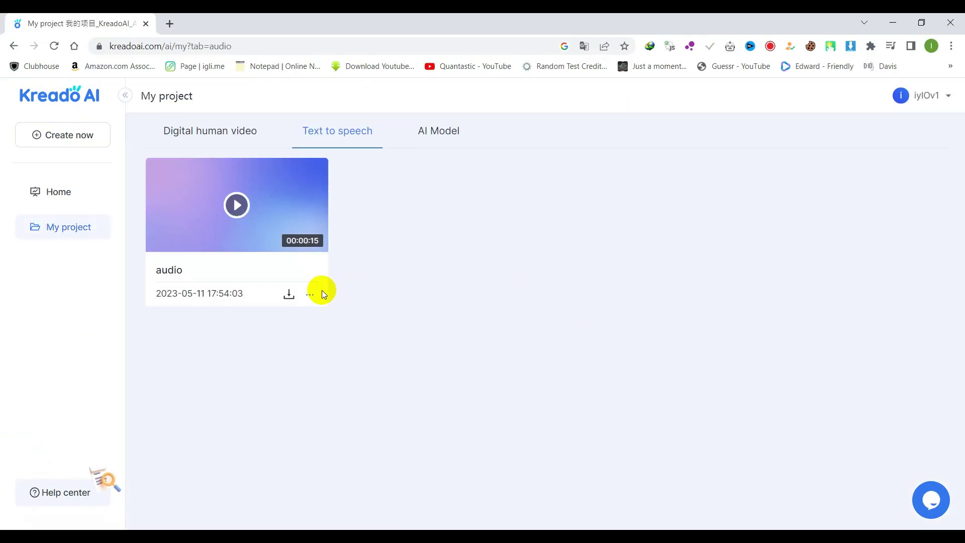
{"action": "left_click", "coordinate": [311, 296]}
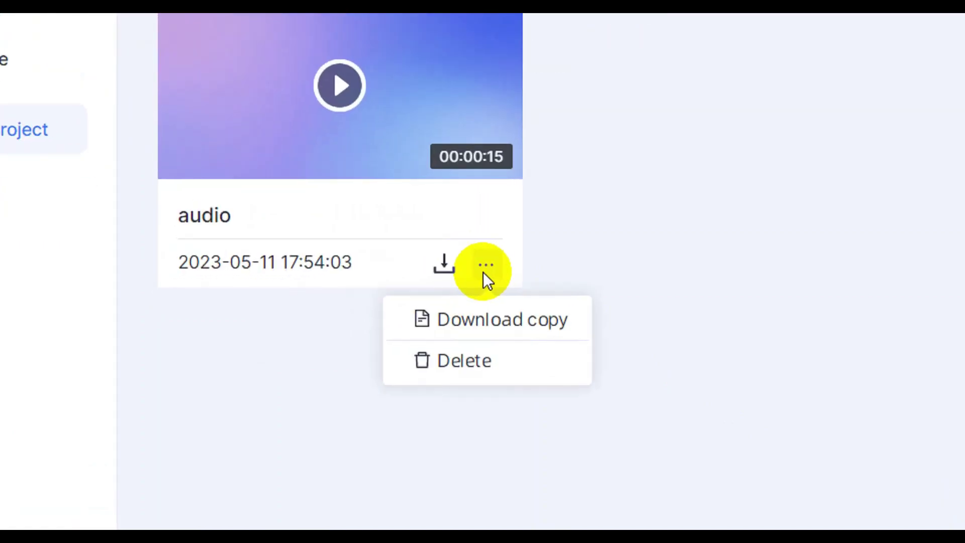
{"action": "mouse_move", "coordinate": [489, 261]}
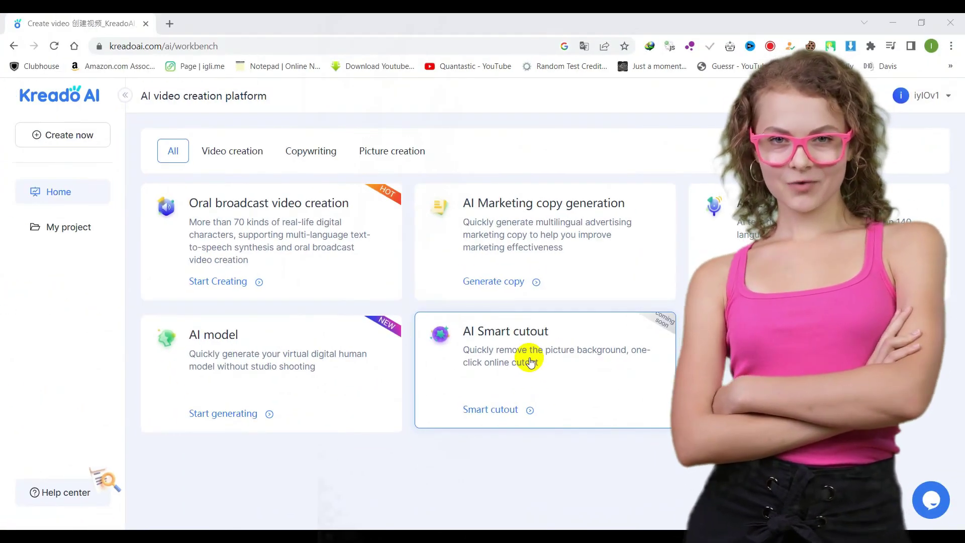
{"action": "left_click", "coordinate": [351, 355]}
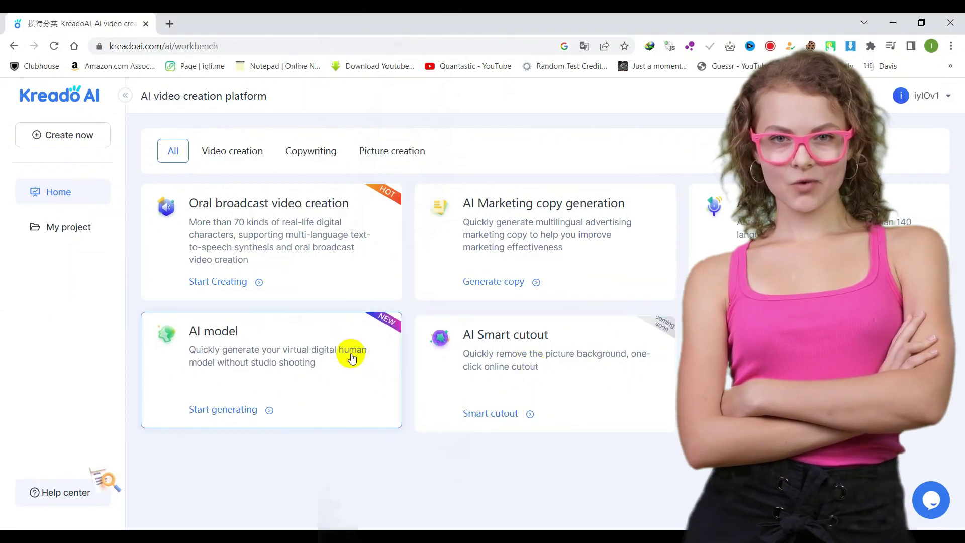
{"action": "left_click", "coordinate": [243, 411]}
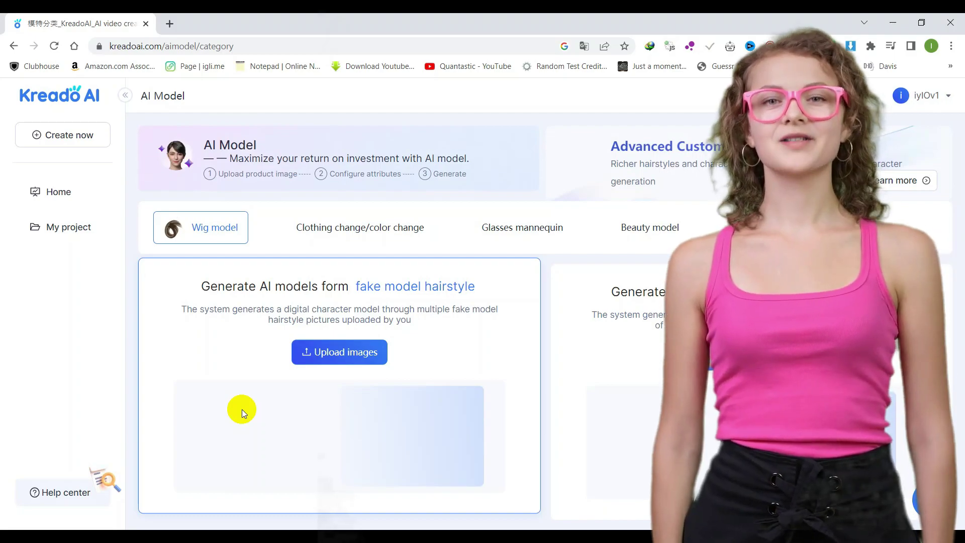
{"action": "scroll", "coordinate": [369, 205], "scroll_direction": "down", "scroll_amount": 1}
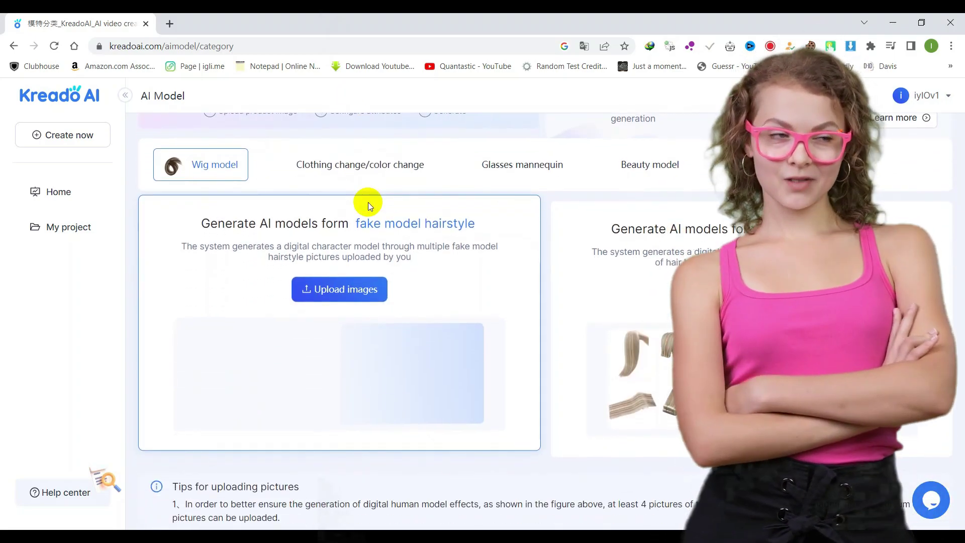
{"action": "scroll", "coordinate": [357, 199], "scroll_direction": "down", "scroll_amount": 1}
{"action": "scroll", "coordinate": [367, 191], "scroll_direction": "up", "scroll_amount": 2}
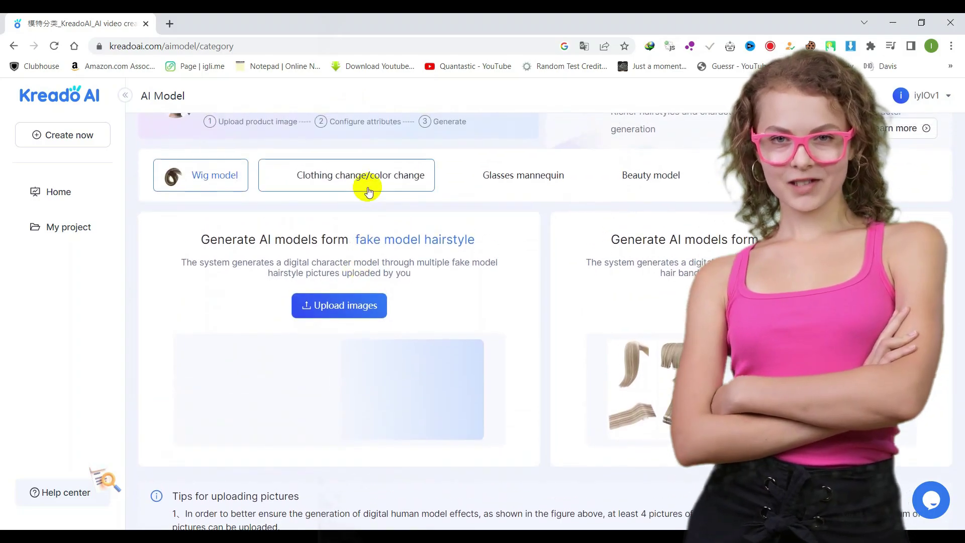
{"action": "left_click", "coordinate": [76, 191]}
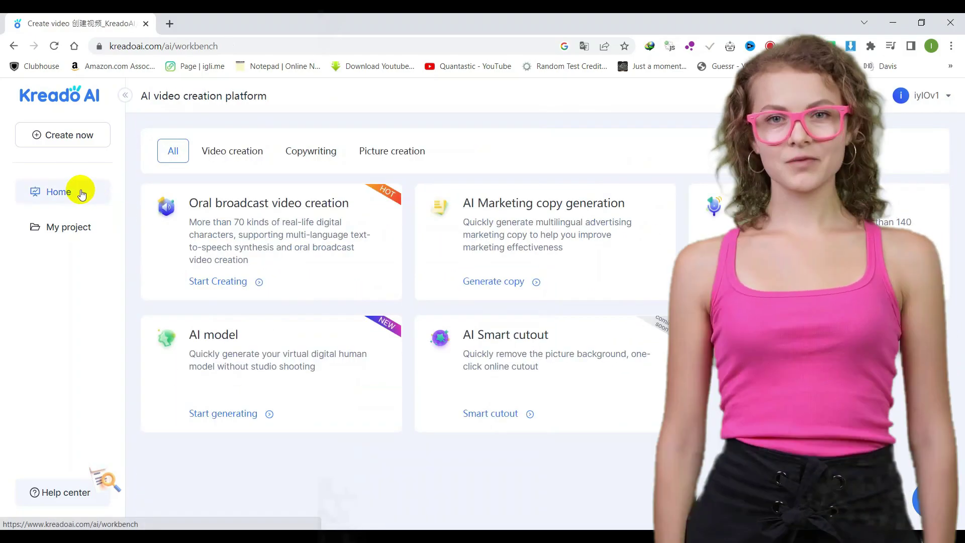